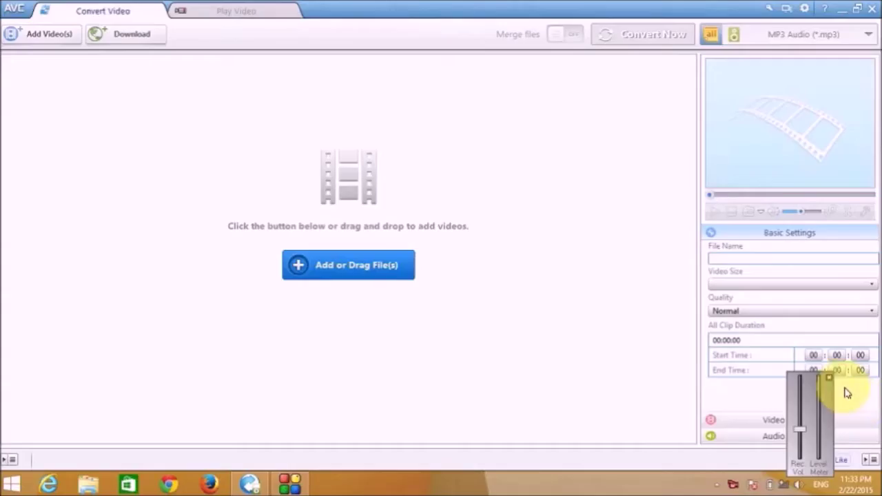
In the online video download dialog, add an address row, type 'type o', then close the dialog
{"action": "left_click", "coordinate": [833, 374]}
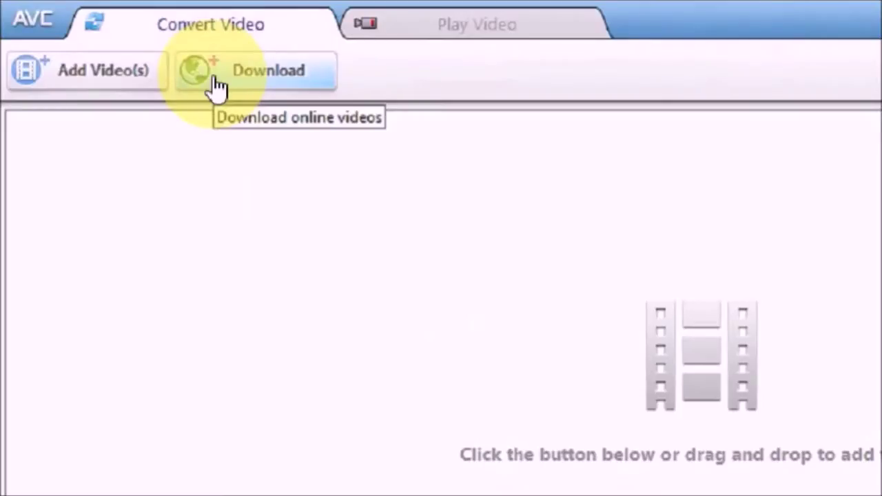
{"action": "left_click", "coordinate": [216, 86]}
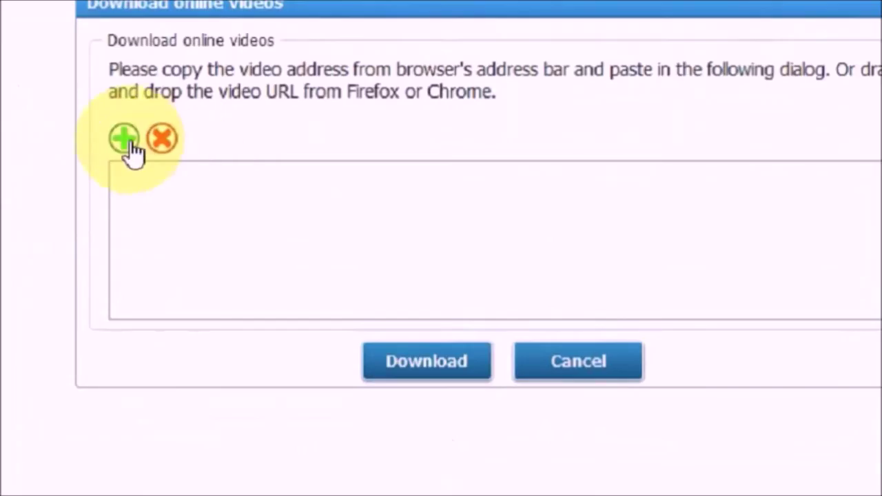
{"action": "left_click", "coordinate": [132, 146]}
{"action": "left_click", "coordinate": [156, 177]}
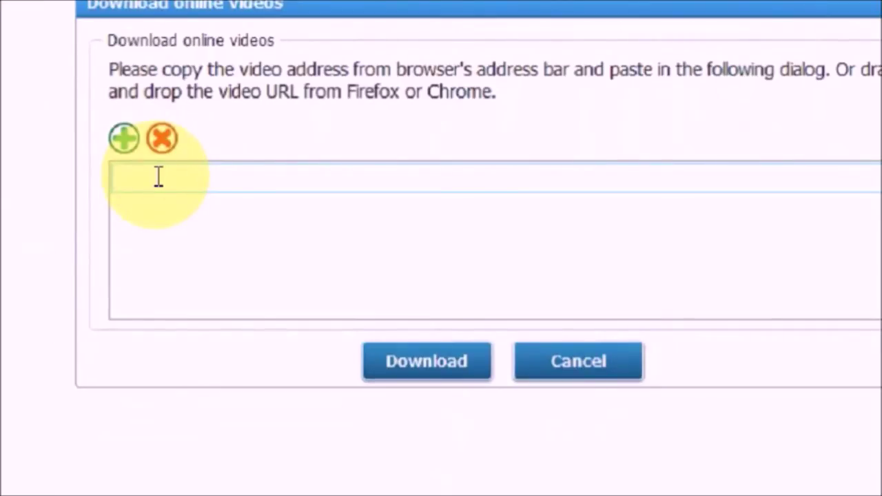
{"action": "left_click", "coordinate": [157, 177]}
{"action": "type", "text": "type"}
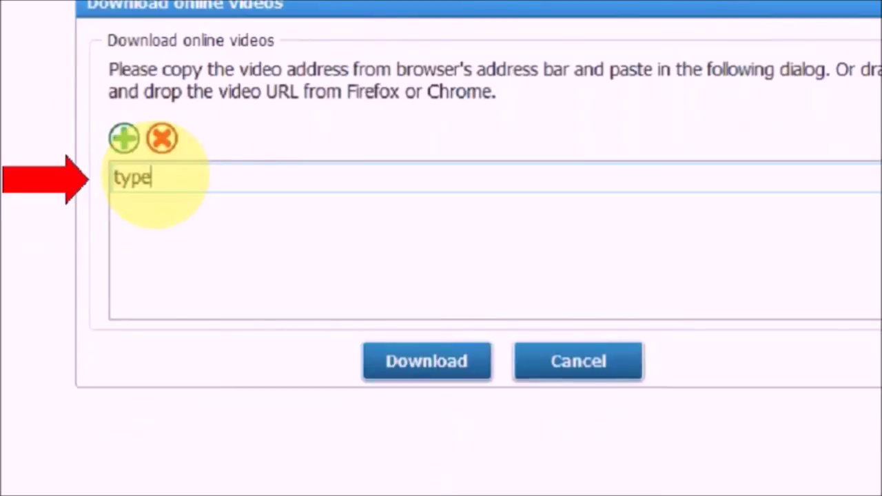
{"action": "type", "text": " or paste the video URL here<<<<<"}
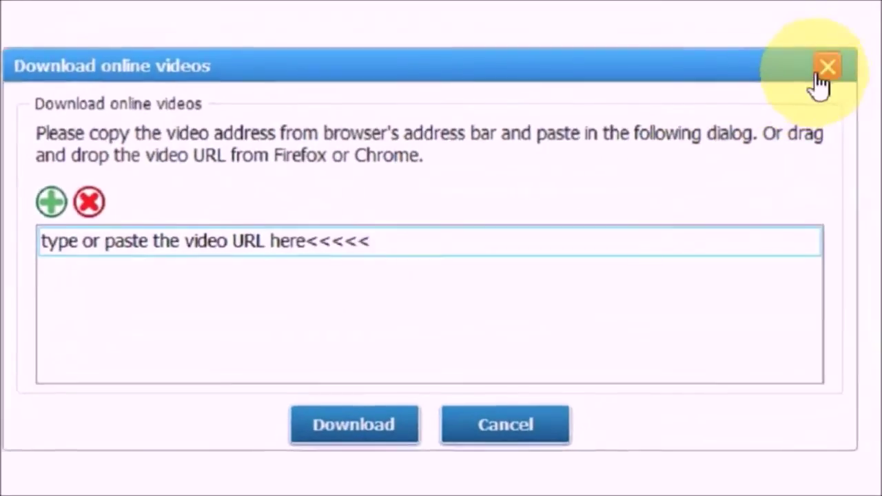
{"action": "left_click", "coordinate": [825, 68]}
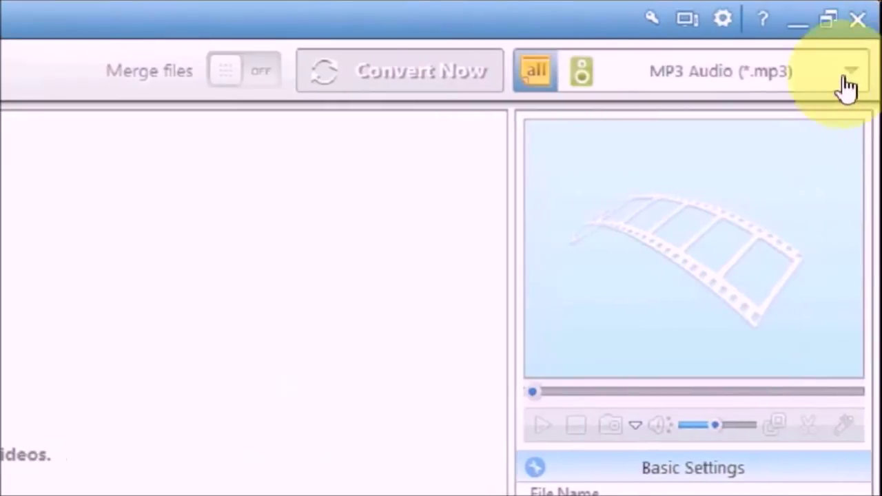
Open the output format profile list showing all profile groups
{"action": "left_click", "coordinate": [845, 82]}
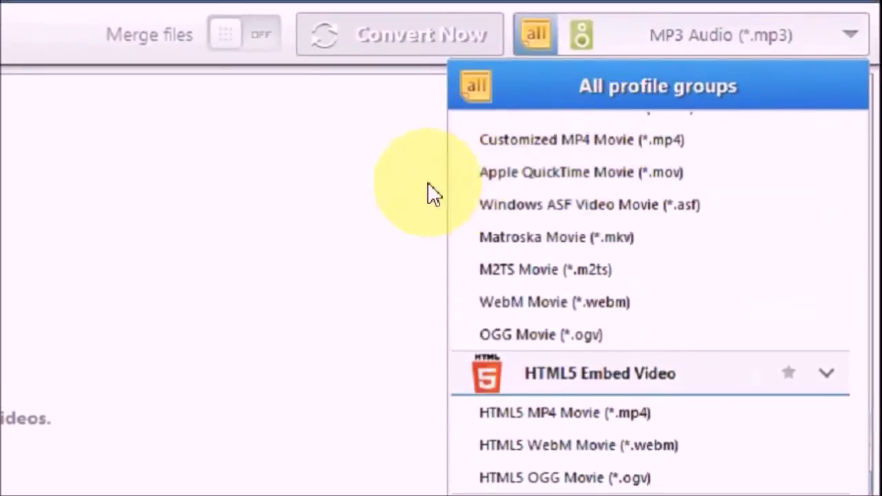
{"action": "left_click", "coordinate": [405, 186]}
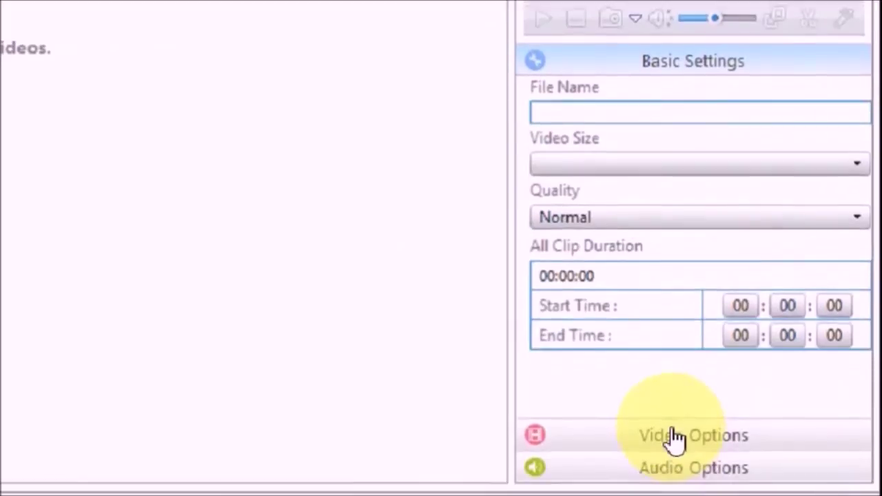
{"action": "left_click", "coordinate": [675, 435]}
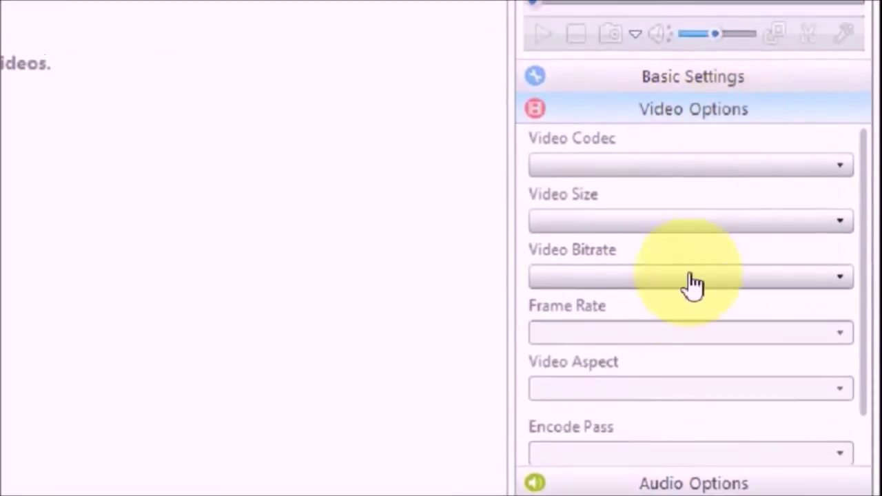
{"action": "left_click", "coordinate": [654, 486]}
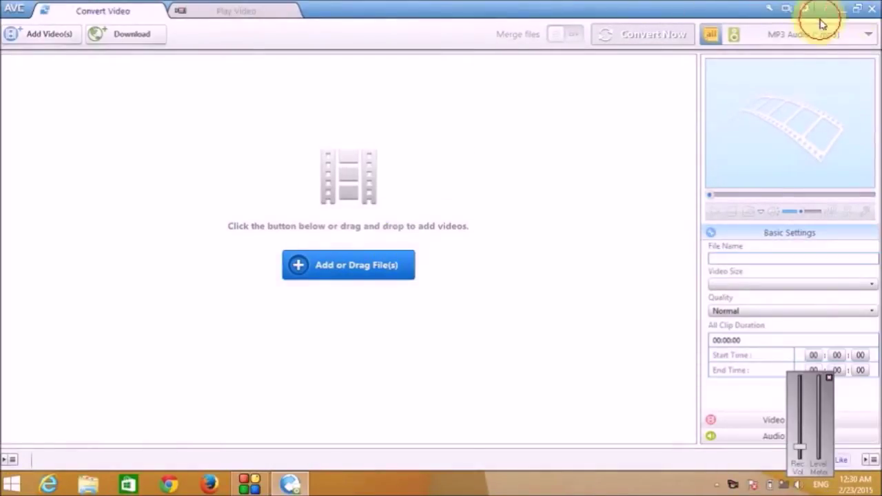
{"action": "double_click", "coordinate": [820, 21]}
Drag the BSR-2015.02.18-19.38.02 video from New folder into the conversion list
{"action": "left_click_drag", "start_coordinate": [417, 34], "coordinate": [538, 39]}
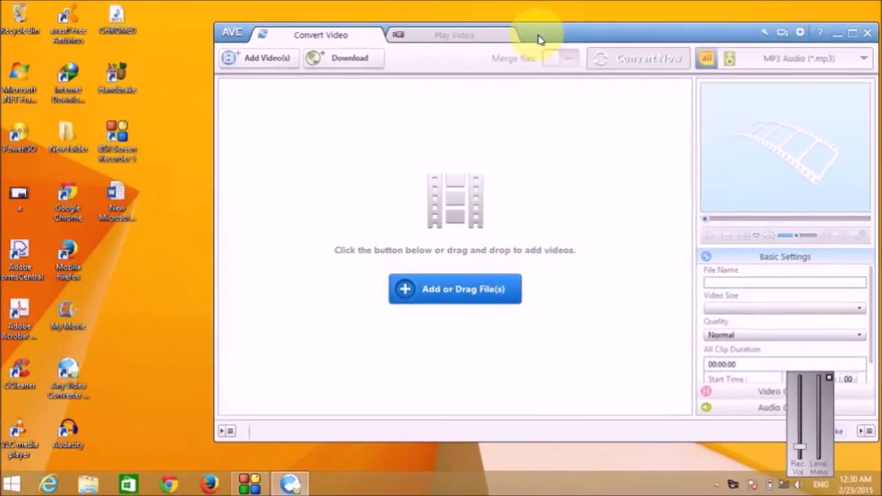
{"action": "double_click", "coordinate": [57, 146]}
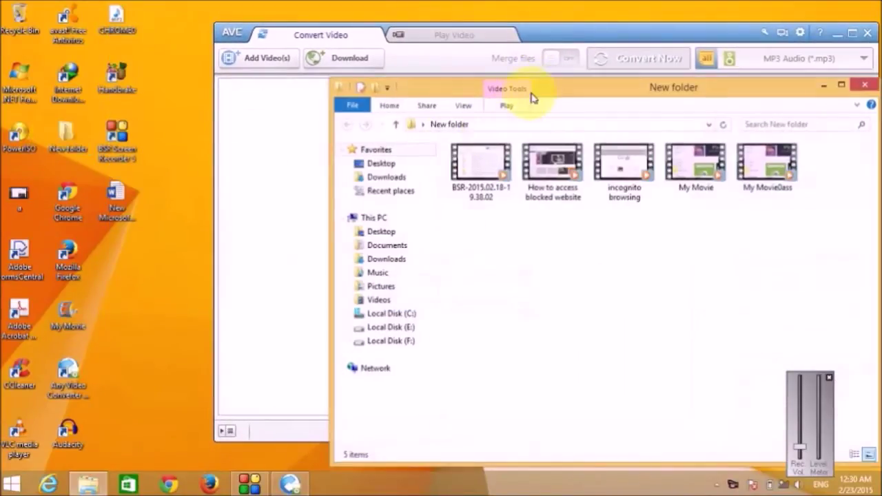
{"action": "left_click_drag", "start_coordinate": [531, 98], "coordinate": [160, 99]}
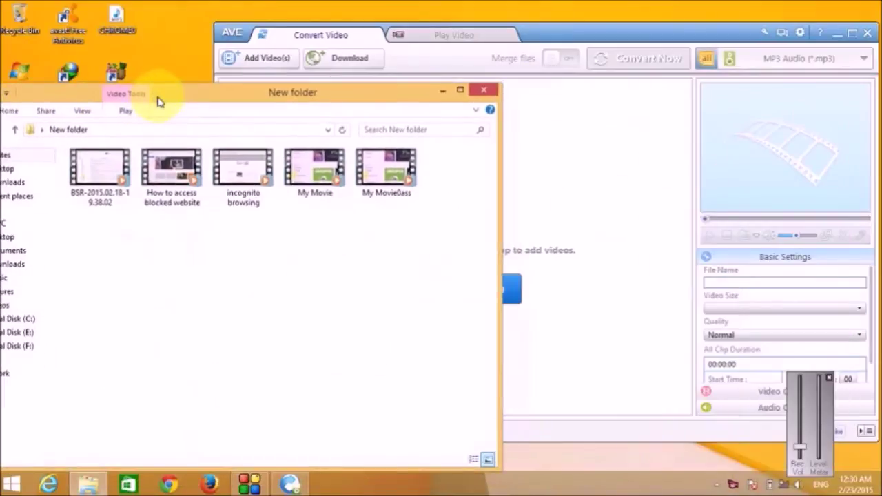
{"action": "left_click", "coordinate": [100, 189]}
{"action": "left_click_drag", "start_coordinate": [100, 186], "coordinate": [556, 193]}
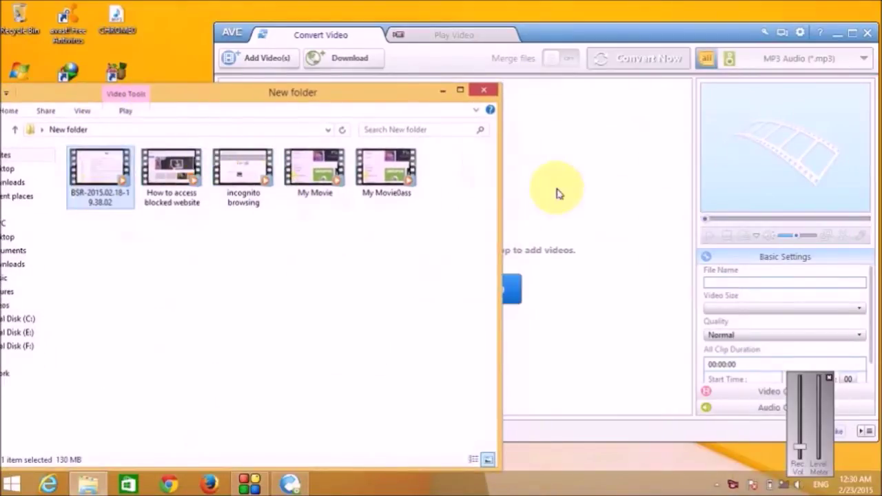
{"action": "left_click", "coordinate": [441, 91]}
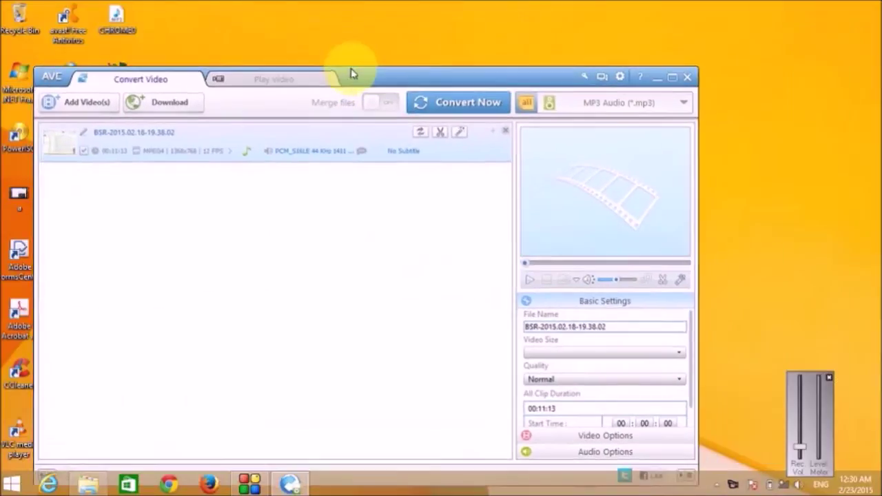
{"action": "left_click_drag", "start_coordinate": [352, 74], "coordinate": [350, 43]}
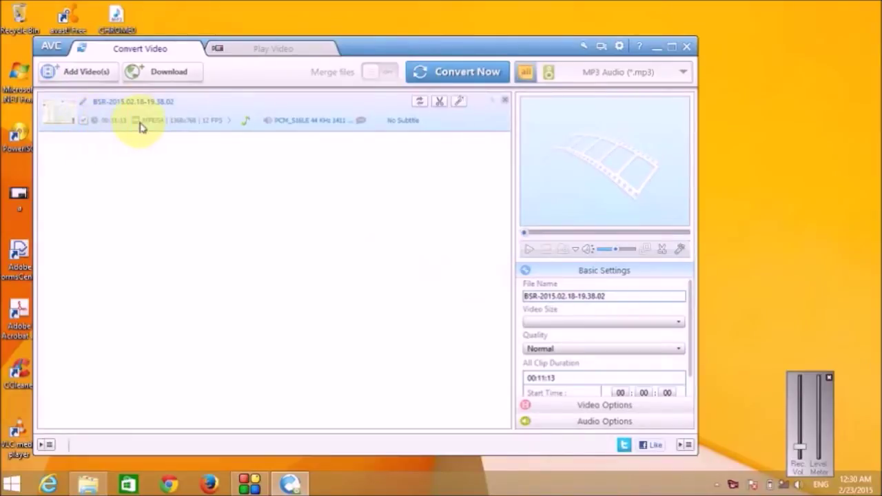
{"action": "left_click", "coordinate": [245, 124]}
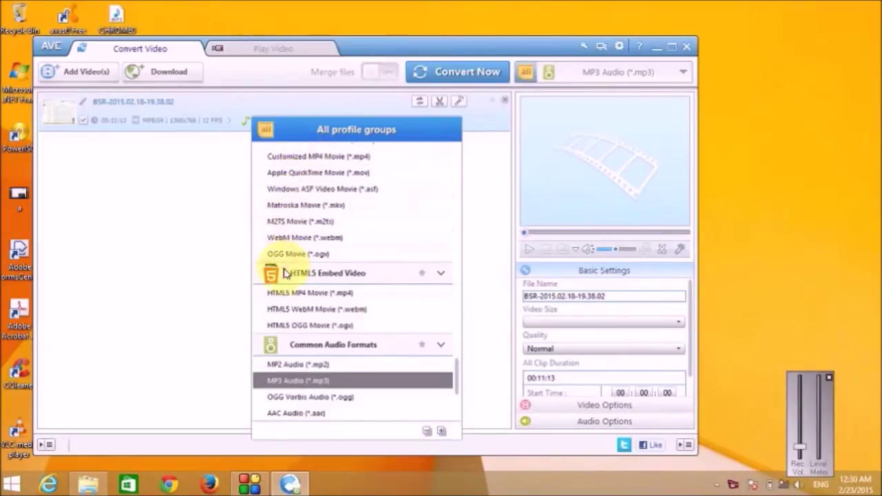
Browse the output profiles down to Common Audio Formats, then close the list keeping MP3 Audio
{"action": "key", "text": "Down"}
{"action": "key", "text": "Down"}
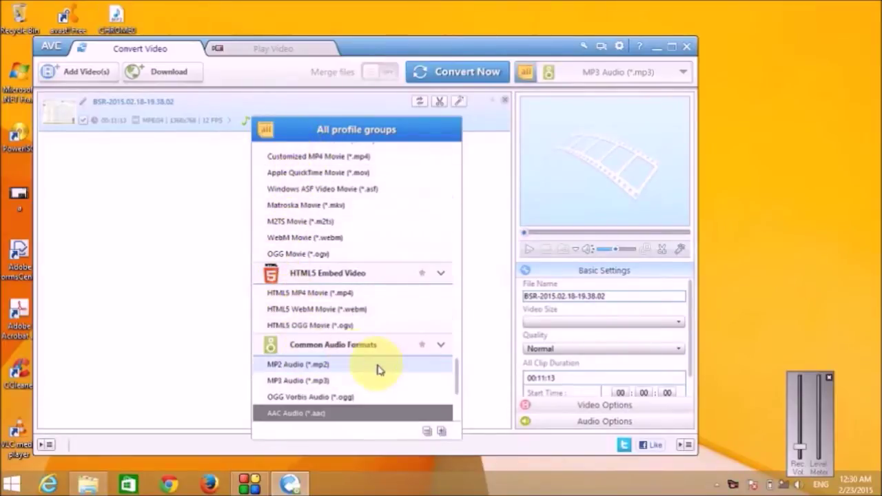
{"action": "left_click_drag", "start_coordinate": [454, 381], "coordinate": [444, 152]}
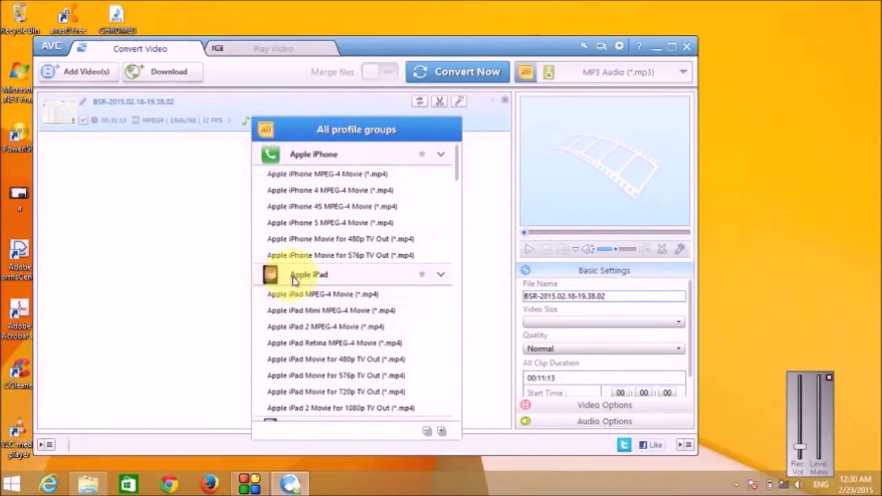
{"action": "scroll", "coordinate": [317, 281], "scroll_direction": "down", "scroll_amount": 1}
{"action": "scroll", "coordinate": [307, 298], "scroll_direction": "down", "scroll_amount": 2}
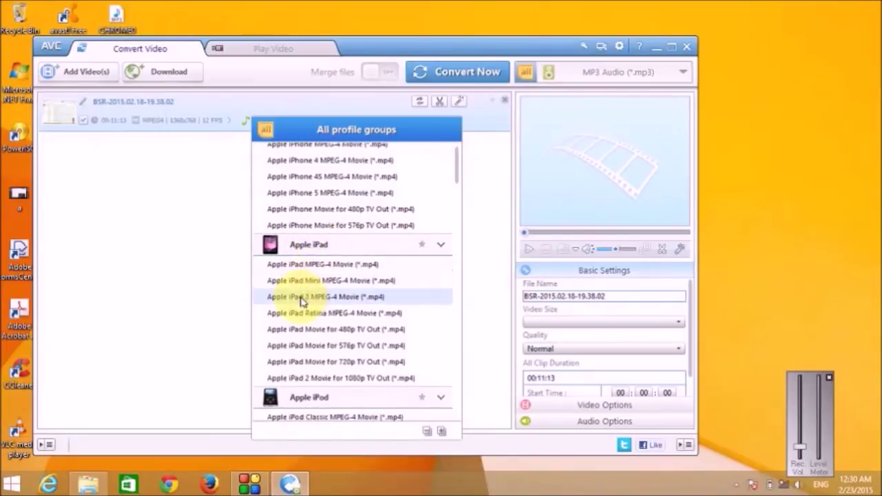
{"action": "scroll", "coordinate": [296, 303], "scroll_direction": "down", "scroll_amount": 3}
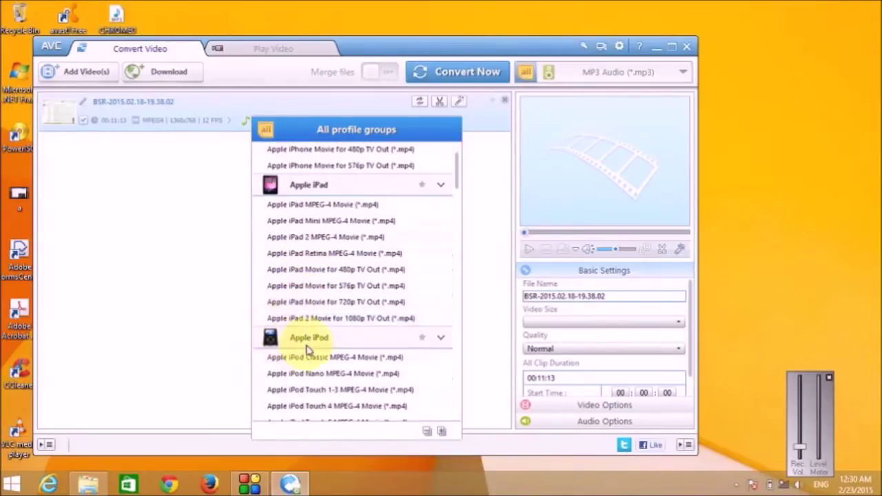
{"action": "scroll", "coordinate": [299, 335], "scroll_direction": "down", "scroll_amount": 6}
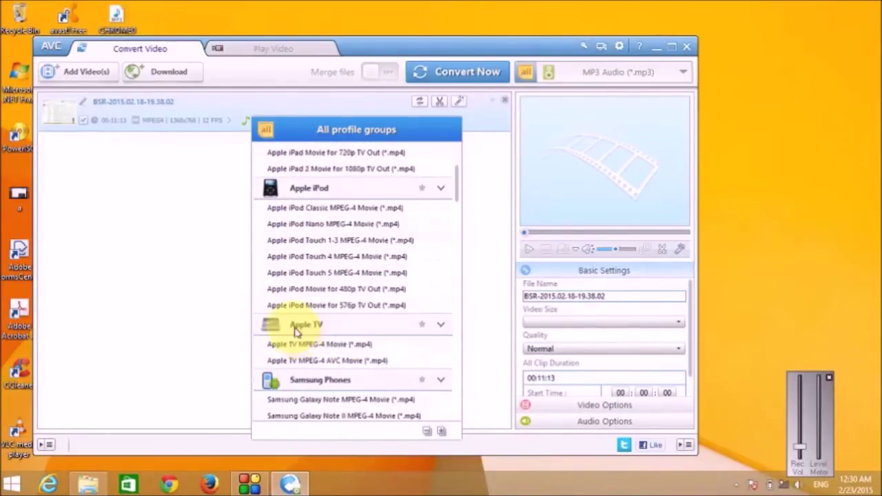
{"action": "scroll", "coordinate": [293, 344], "scroll_direction": "down", "scroll_amount": 1}
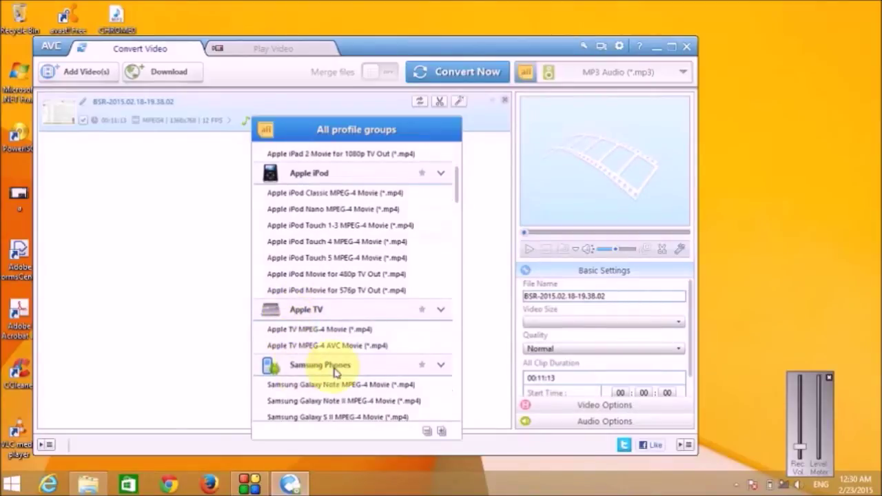
{"action": "scroll", "coordinate": [299, 350], "scroll_direction": "down", "scroll_amount": 6}
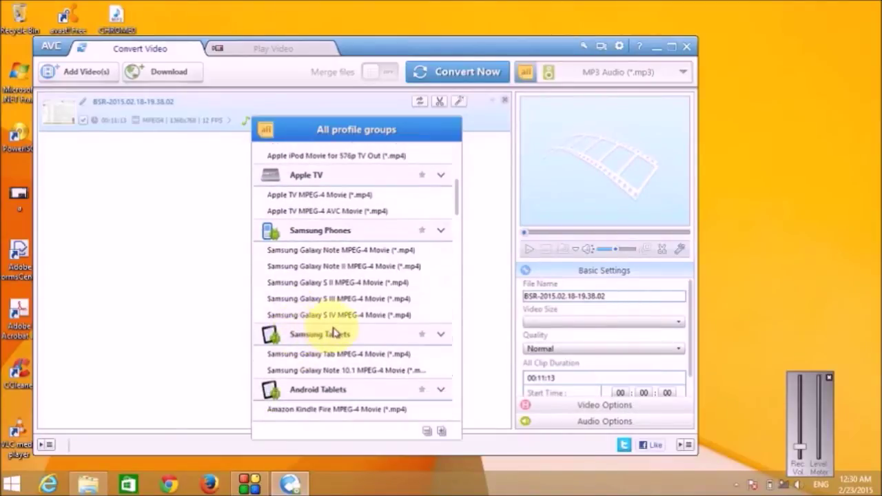
{"action": "scroll", "coordinate": [318, 337], "scroll_direction": "down", "scroll_amount": 9}
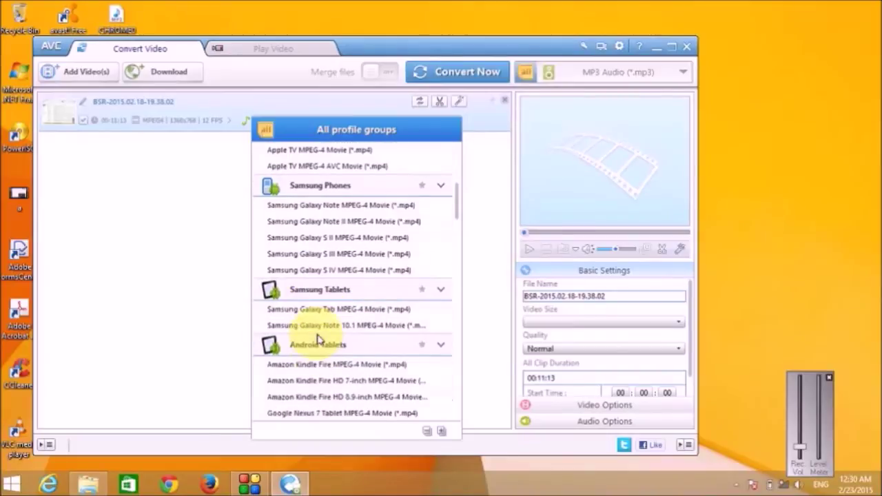
{"action": "scroll", "coordinate": [318, 337], "scroll_direction": "down", "scroll_amount": 10}
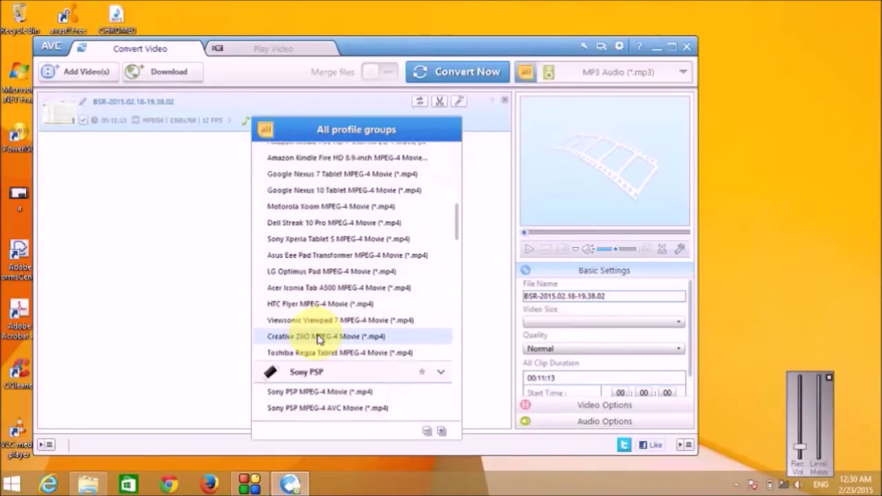
{"action": "scroll", "coordinate": [318, 338], "scroll_direction": "down", "scroll_amount": 10}
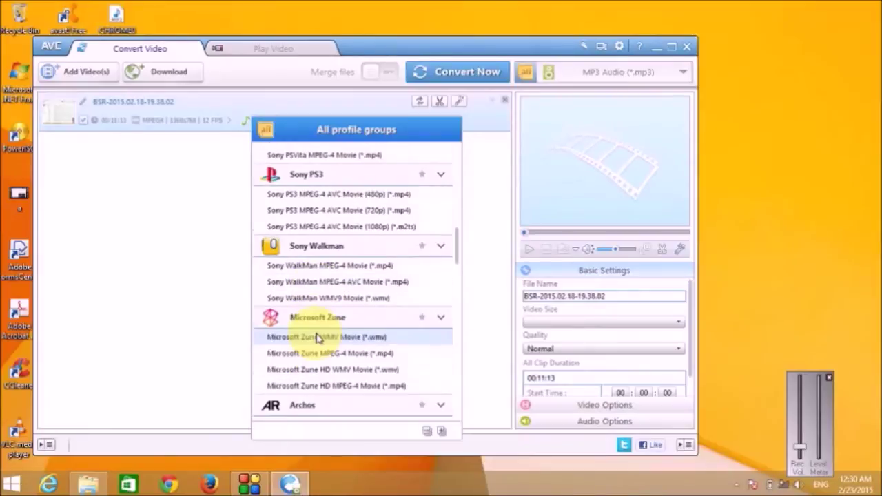
{"action": "scroll", "coordinate": [318, 338], "scroll_direction": "down", "scroll_amount": 4}
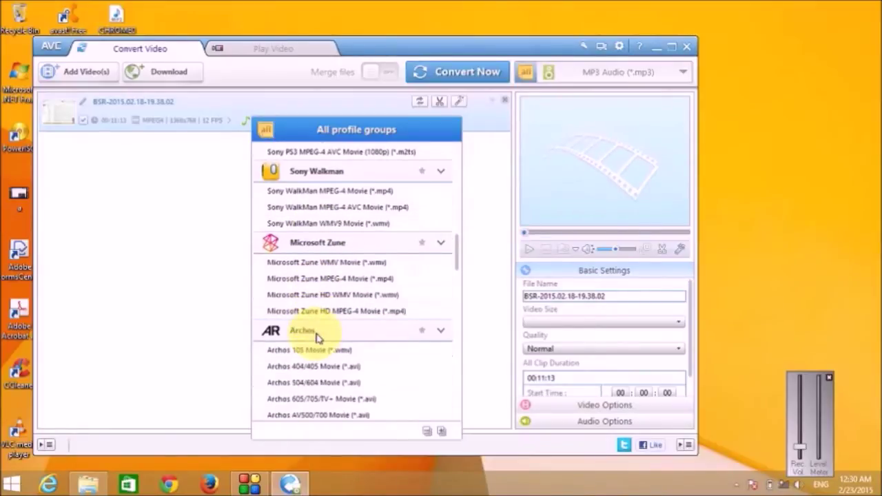
{"action": "scroll", "coordinate": [317, 337], "scroll_direction": "down", "scroll_amount": 10}
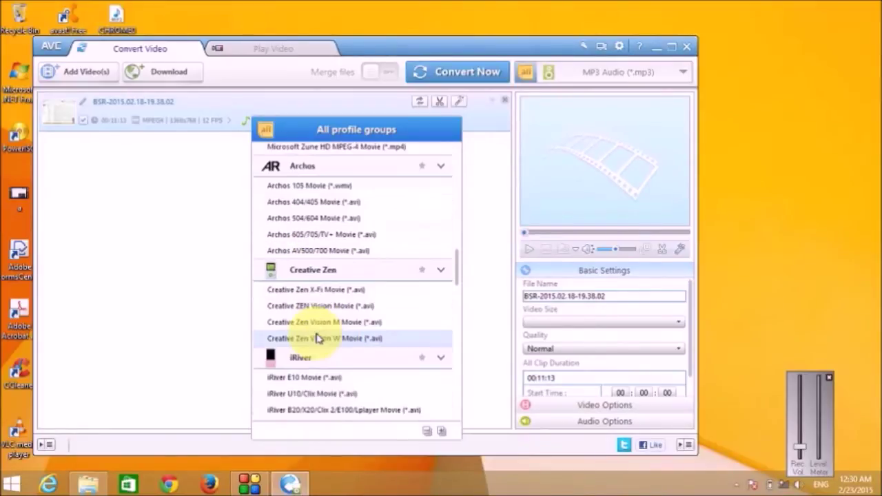
{"action": "scroll", "coordinate": [317, 338], "scroll_direction": "down", "scroll_amount": 12}
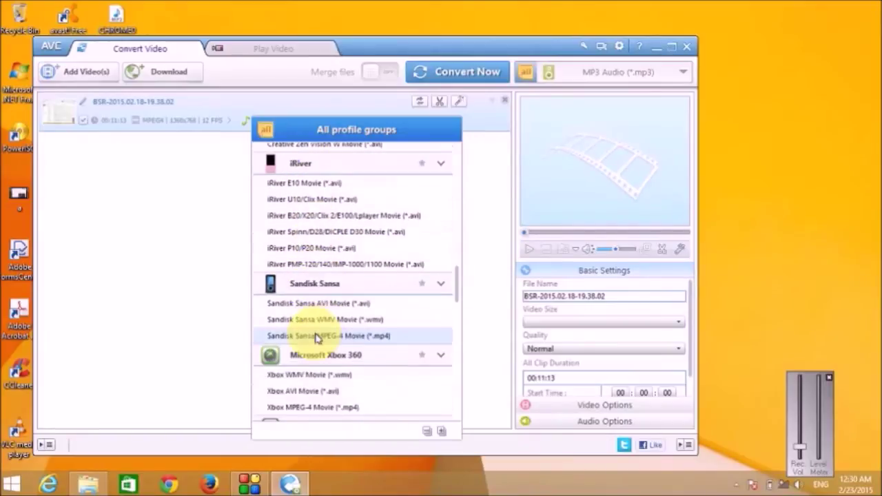
{"action": "scroll", "coordinate": [317, 338], "scroll_direction": "down", "scroll_amount": 8}
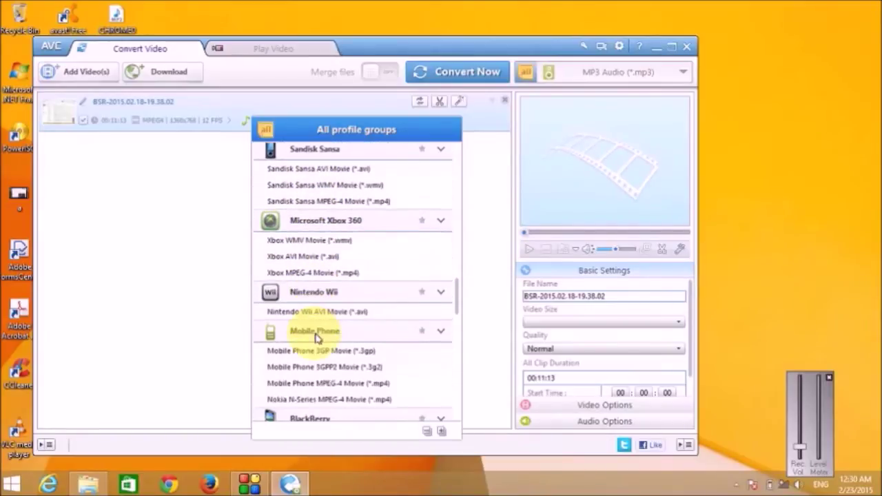
{"action": "scroll", "coordinate": [315, 336], "scroll_direction": "down", "scroll_amount": 5}
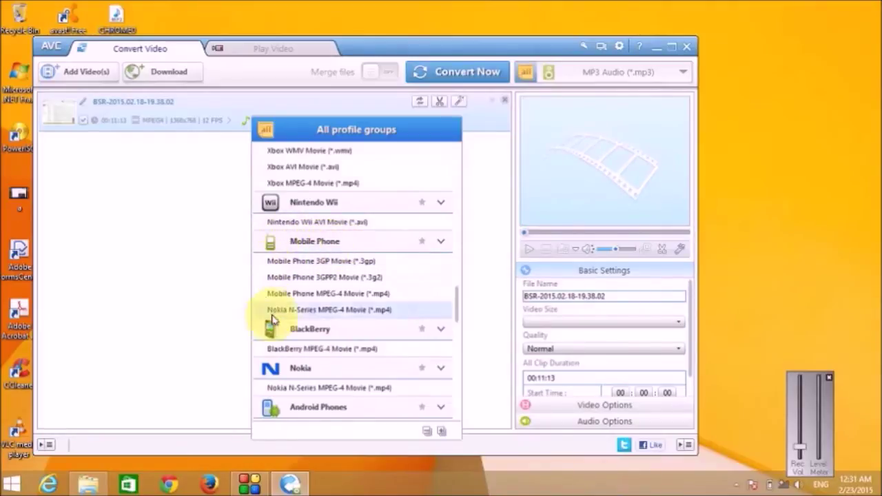
{"action": "scroll", "coordinate": [312, 337], "scroll_direction": "down", "scroll_amount": 3}
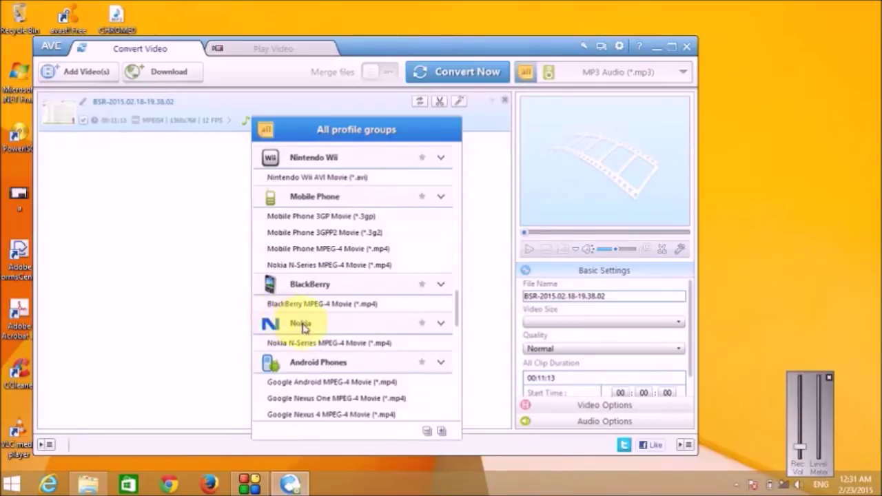
{"action": "scroll", "coordinate": [303, 329], "scroll_direction": "down", "scroll_amount": 2}
{"action": "scroll", "coordinate": [310, 330], "scroll_direction": "down", "scroll_amount": 1}
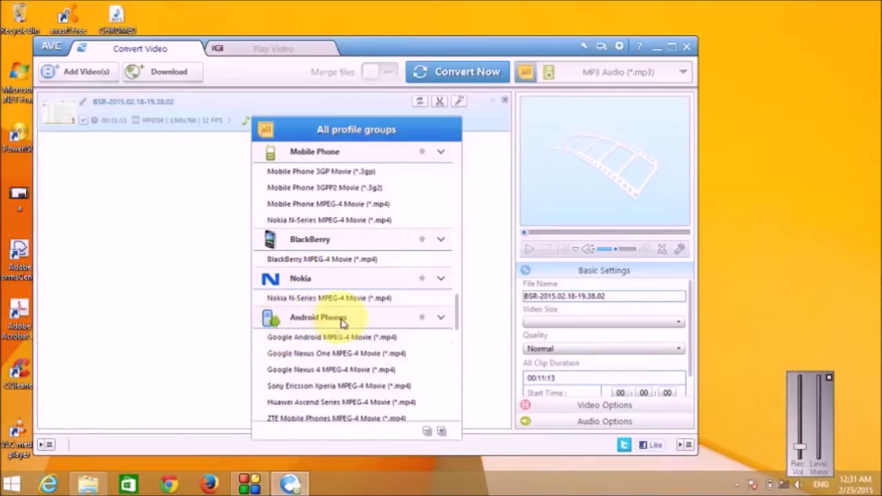
{"action": "scroll", "coordinate": [341, 322], "scroll_direction": "down", "scroll_amount": 3}
{"action": "scroll", "coordinate": [331, 326], "scroll_direction": "down", "scroll_amount": 7}
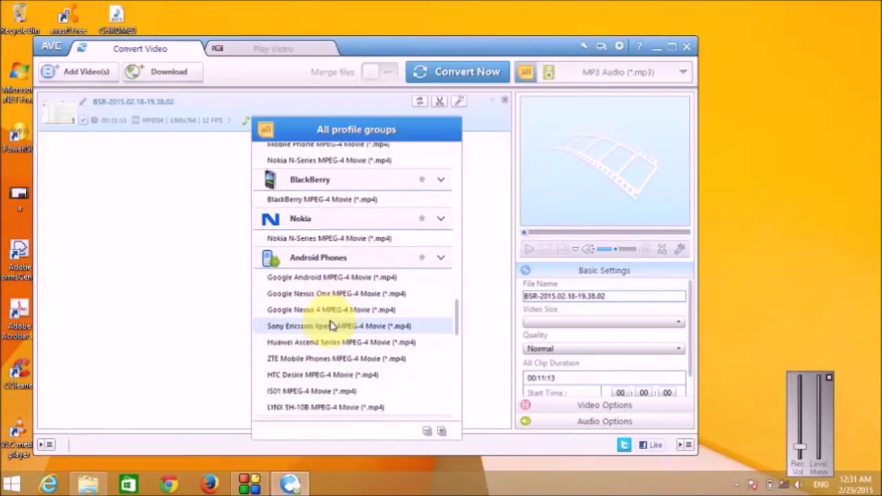
{"action": "scroll", "coordinate": [331, 325], "scroll_direction": "down", "scroll_amount": 16}
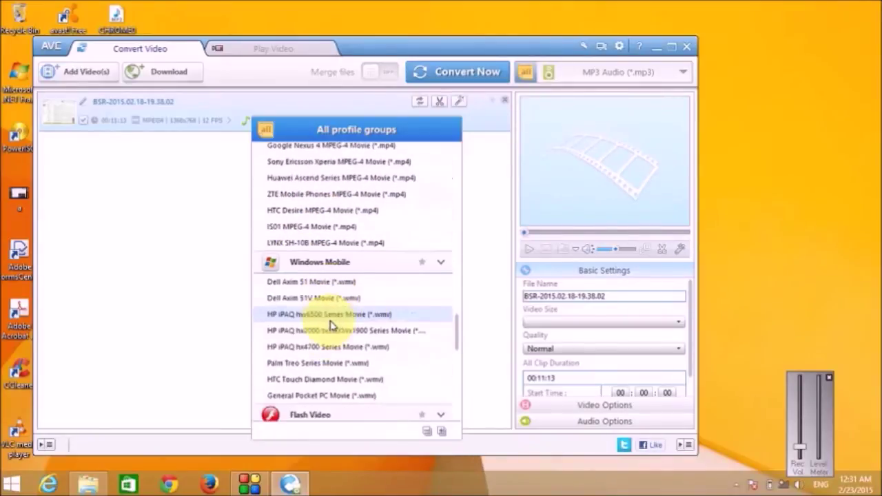
{"action": "scroll", "coordinate": [331, 326], "scroll_direction": "down", "scroll_amount": 7}
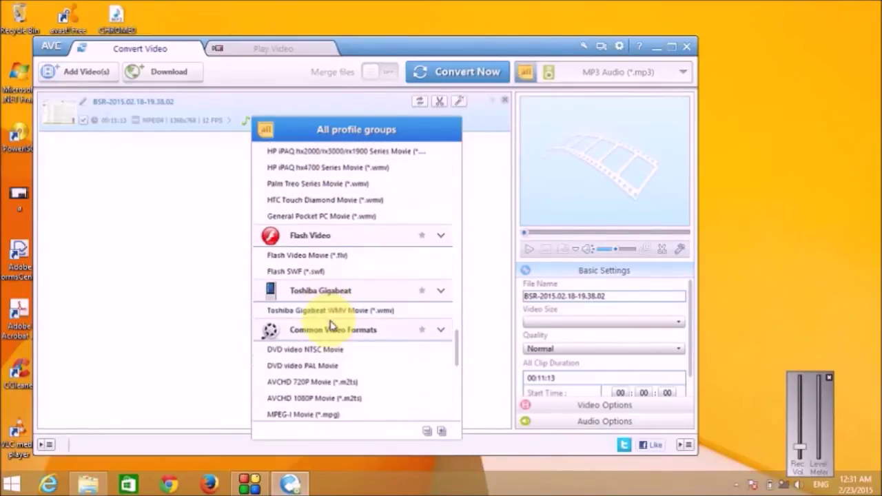
{"action": "scroll", "coordinate": [331, 325], "scroll_direction": "down", "scroll_amount": 1}
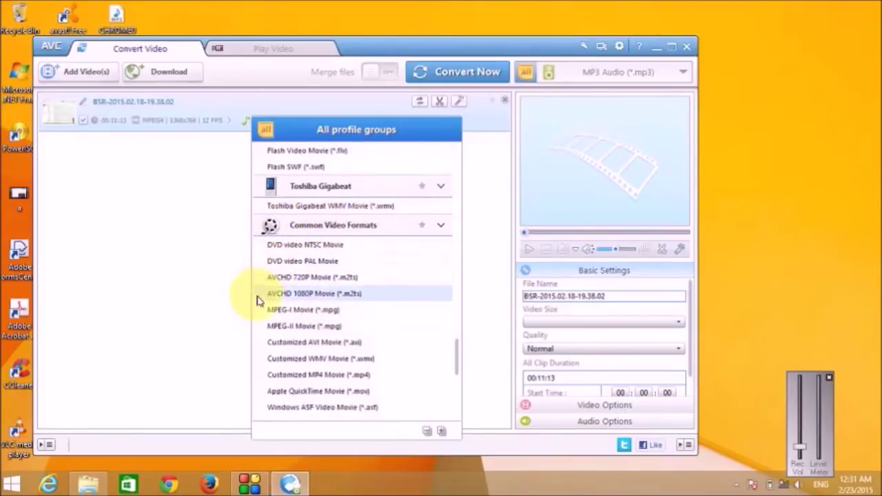
{"action": "scroll", "coordinate": [276, 324], "scroll_direction": "down", "scroll_amount": 14}
{"action": "scroll", "coordinate": [295, 324], "scroll_direction": "down", "scroll_amount": 7}
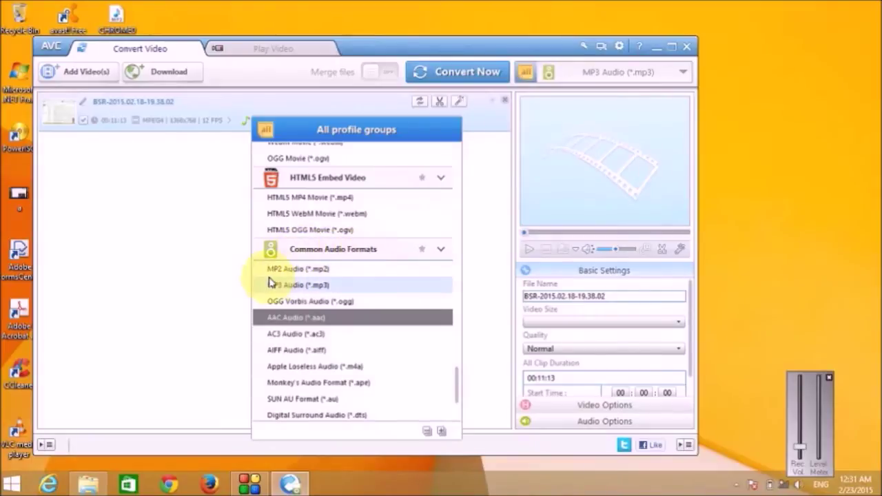
{"action": "left_click", "coordinate": [199, 272]}
Check the recording's audio track menu, cancel adding an extra audio file, and keep the original track
{"action": "left_click", "coordinate": [308, 129]}
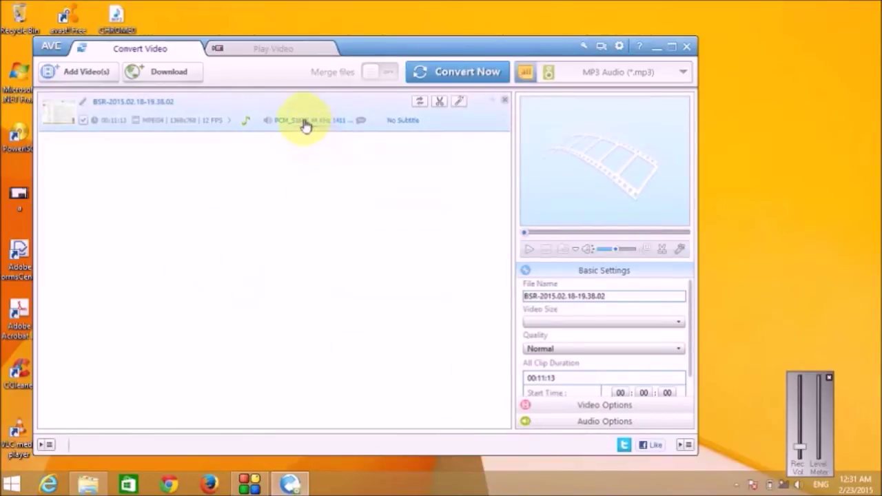
{"action": "left_click", "coordinate": [305, 122]}
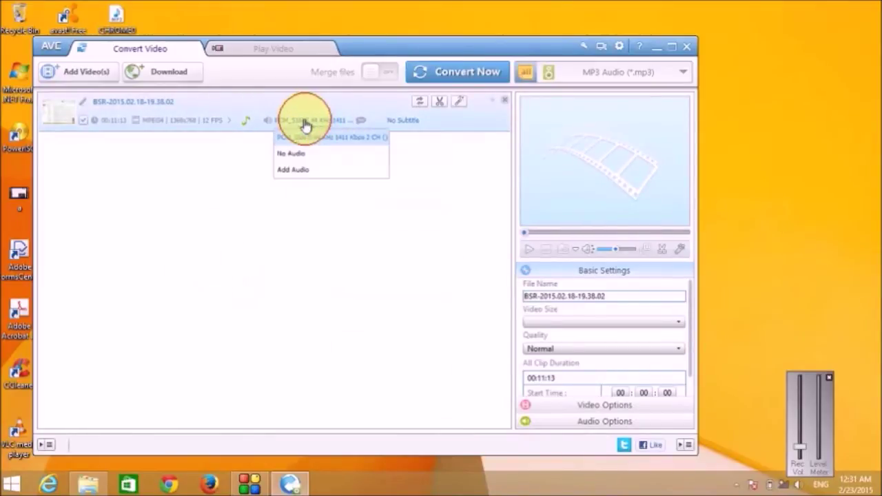
{"action": "left_click", "coordinate": [280, 171]}
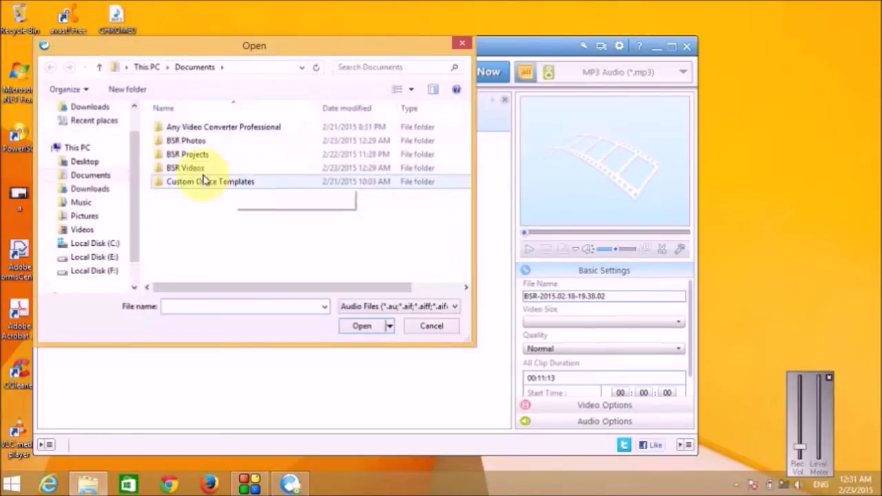
{"action": "left_click", "coordinate": [411, 326]}
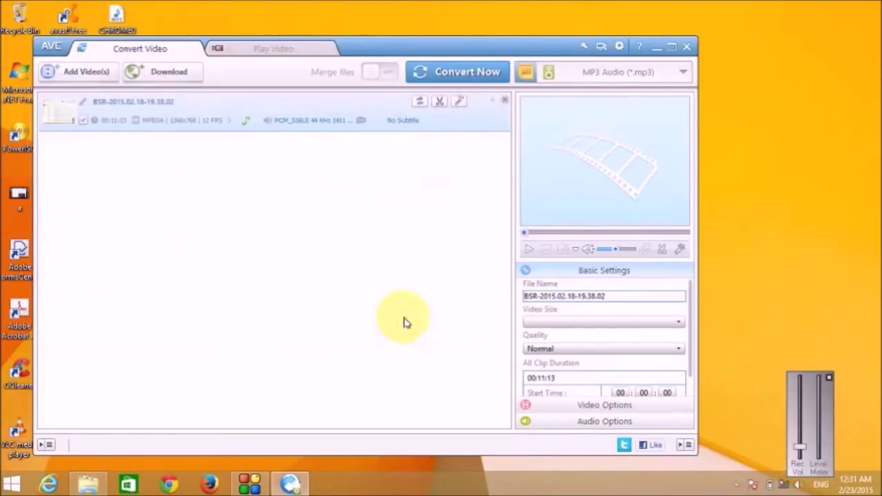
{"action": "left_click", "coordinate": [312, 123]}
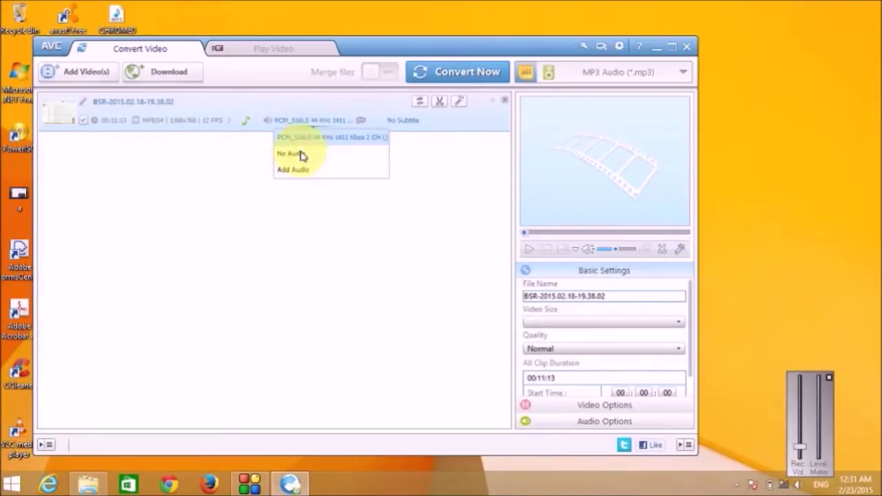
{"action": "left_click", "coordinate": [426, 146]}
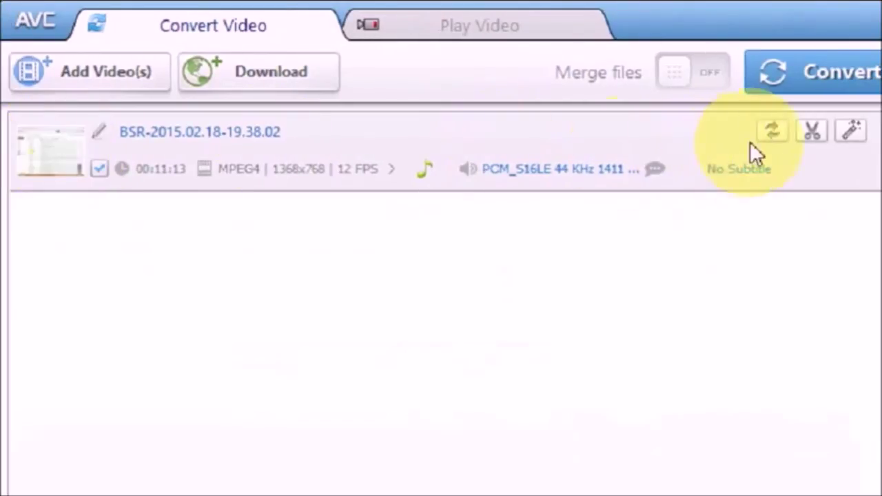
Open Video Clipping for BSR-2015.02.18-19.38.02.avi from the scissors icon on its row
{"action": "left_click", "coordinate": [778, 141]}
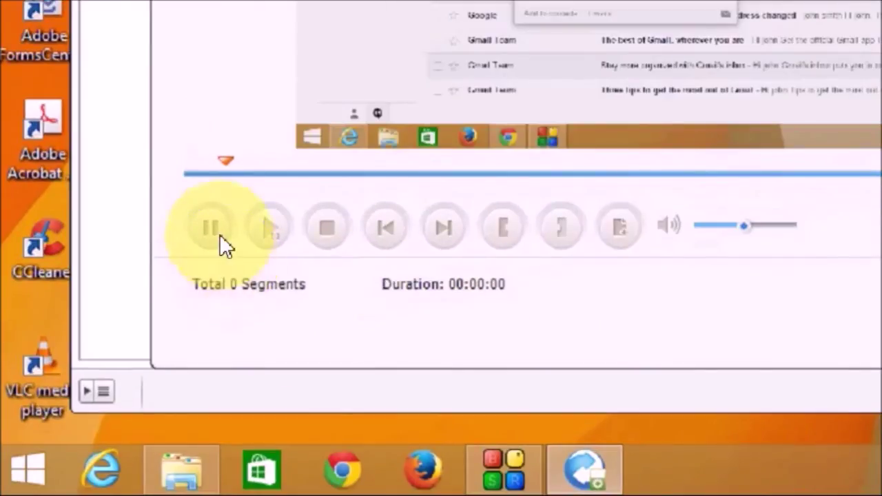
Trim a clip from 00:00:36 to 00:02:19 and add it as BSR-2015.02.18-19.38.02_1
{"action": "left_click", "coordinate": [219, 233]}
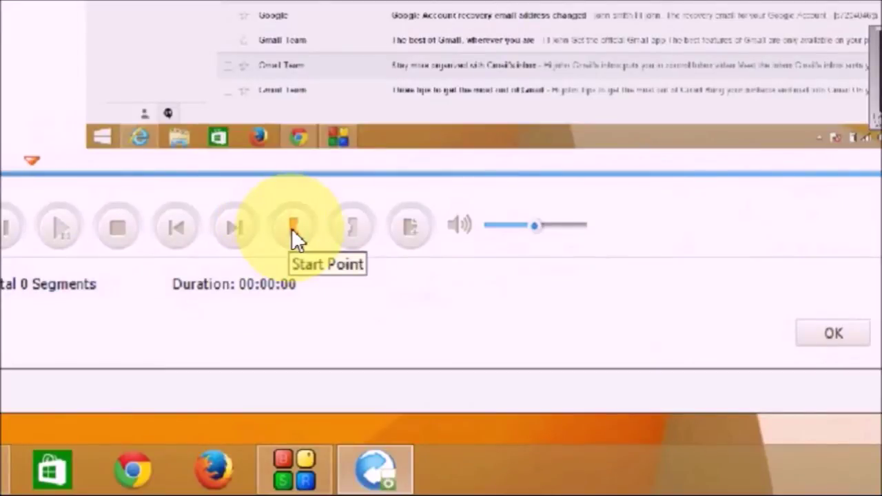
{"action": "left_click", "coordinate": [291, 228]}
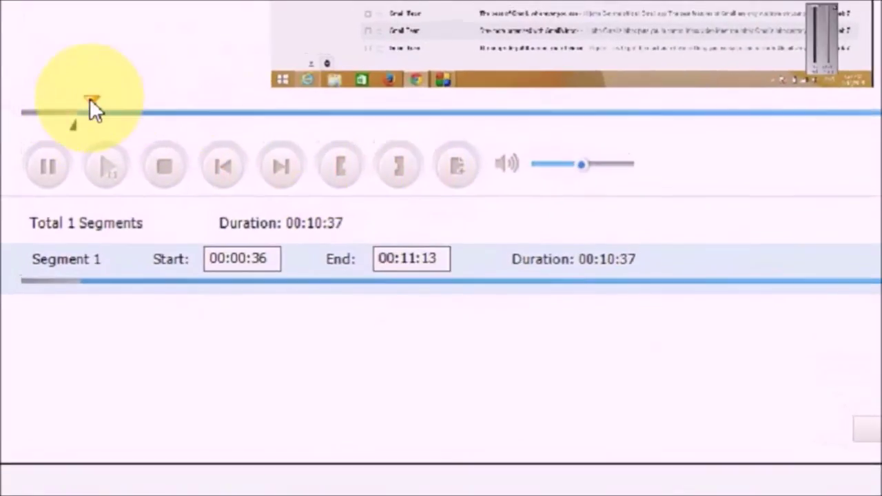
{"action": "left_click_drag", "start_coordinate": [115, 123], "coordinate": [276, 131]}
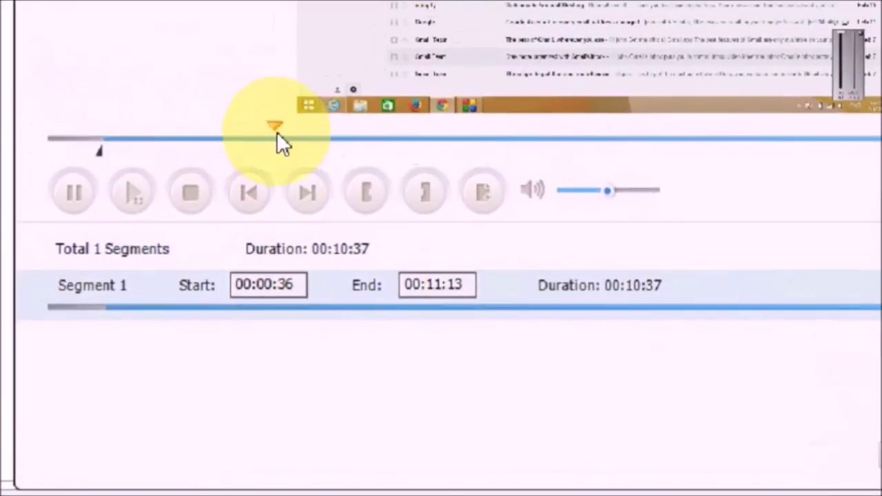
{"action": "left_click", "coordinate": [424, 193]}
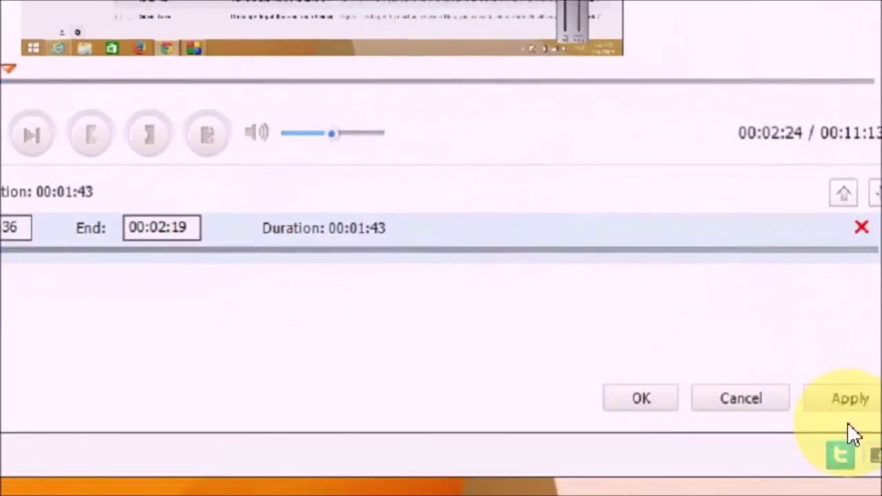
{"action": "left_click", "coordinate": [793, 372]}
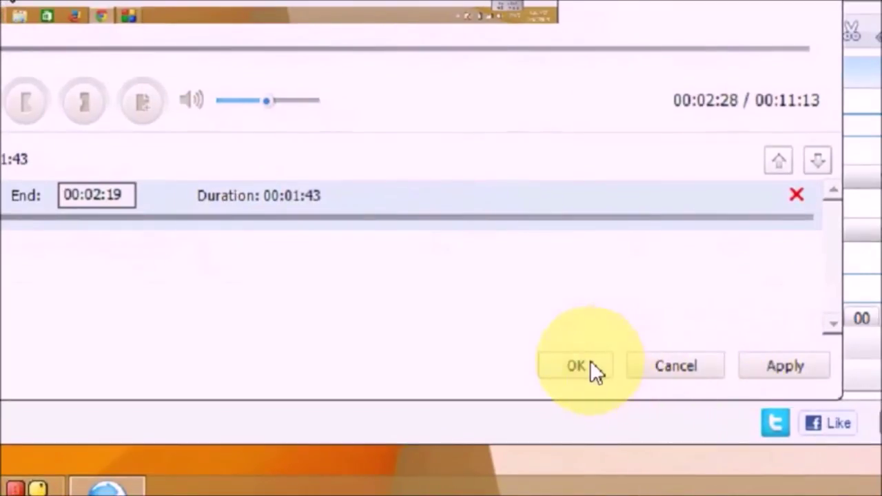
{"action": "left_click", "coordinate": [590, 365]}
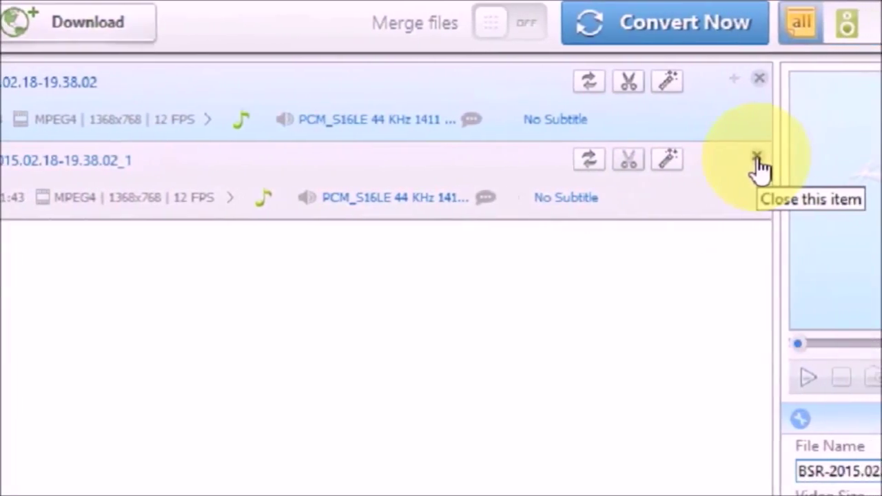
Remove the 00:01:43 BSR-2015.02.18-19.38.02_1 clip from the list
{"action": "left_click", "coordinate": [758, 162]}
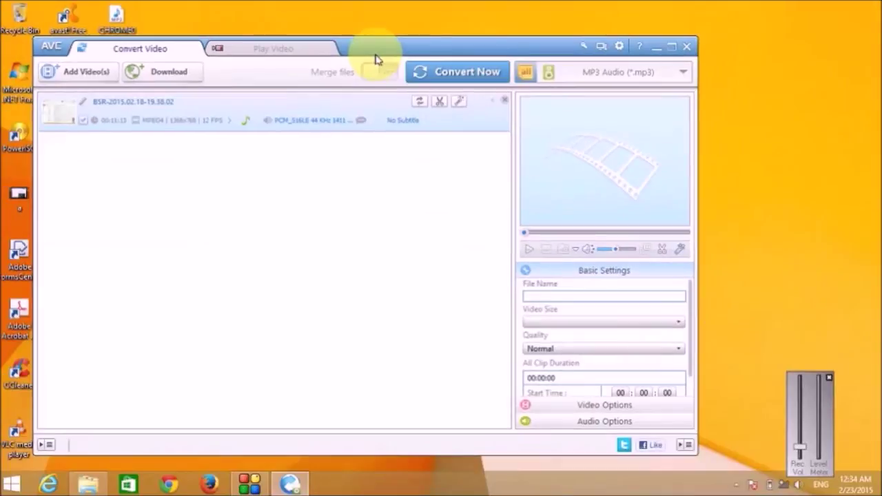
Drag the 'How to access blocked website' video from New folder into the converter list
{"action": "left_click_drag", "start_coordinate": [376, 46], "coordinate": [540, 31]}
{"action": "double_click", "coordinate": [69, 142]}
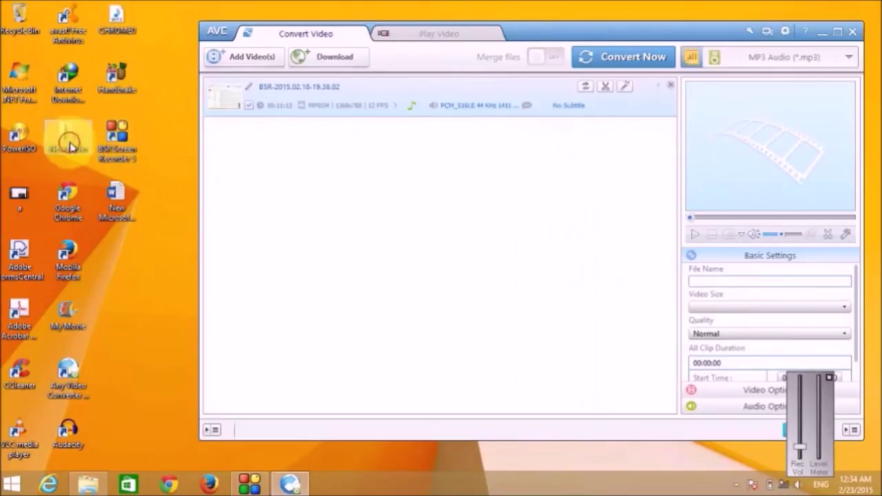
{"action": "left_click_drag", "start_coordinate": [171, 176], "coordinate": [581, 202]}
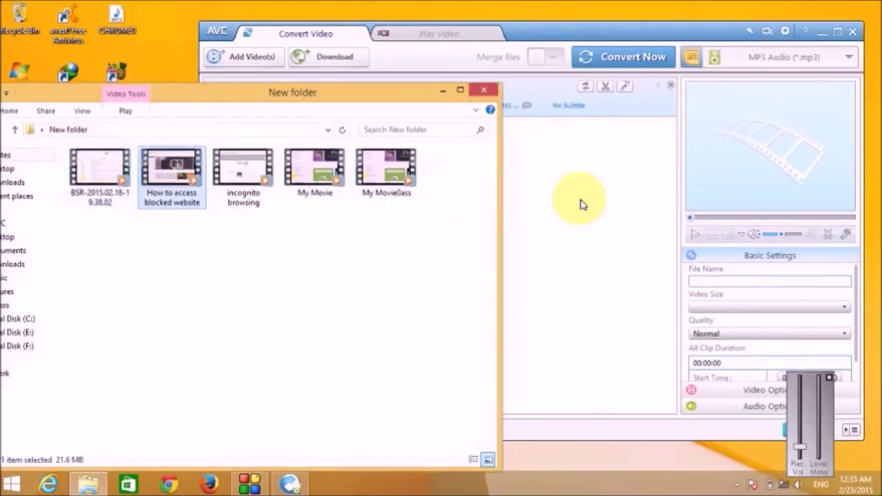
{"action": "left_click", "coordinate": [444, 93]}
{"action": "left_click_drag", "start_coordinate": [569, 36], "coordinate": [467, 51]}
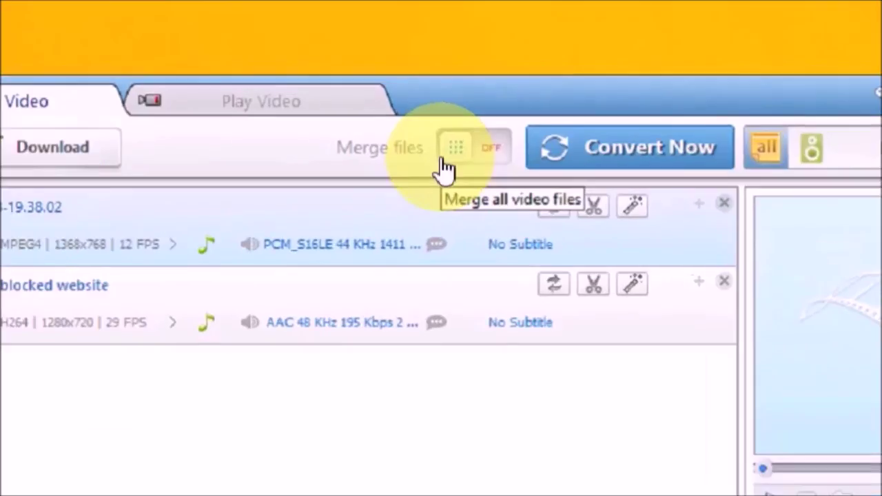
{"action": "left_click", "coordinate": [490, 152]}
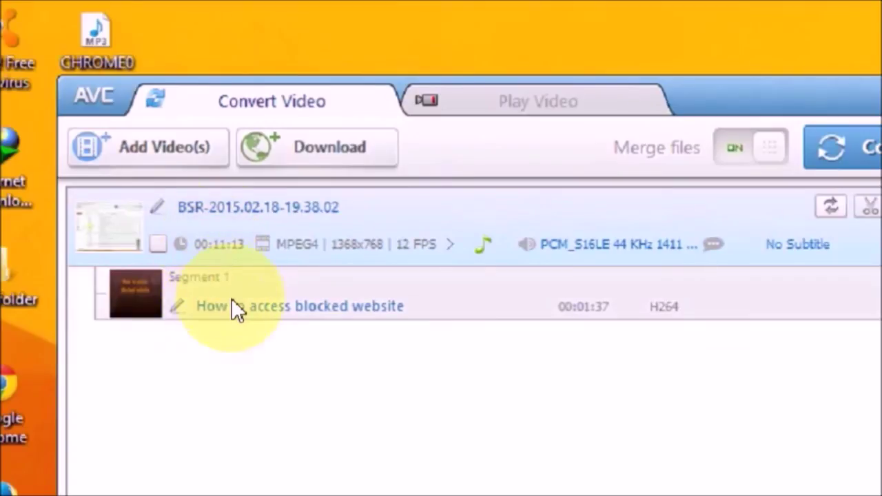
{"action": "left_click", "coordinate": [231, 299]}
{"action": "left_click", "coordinate": [234, 238]}
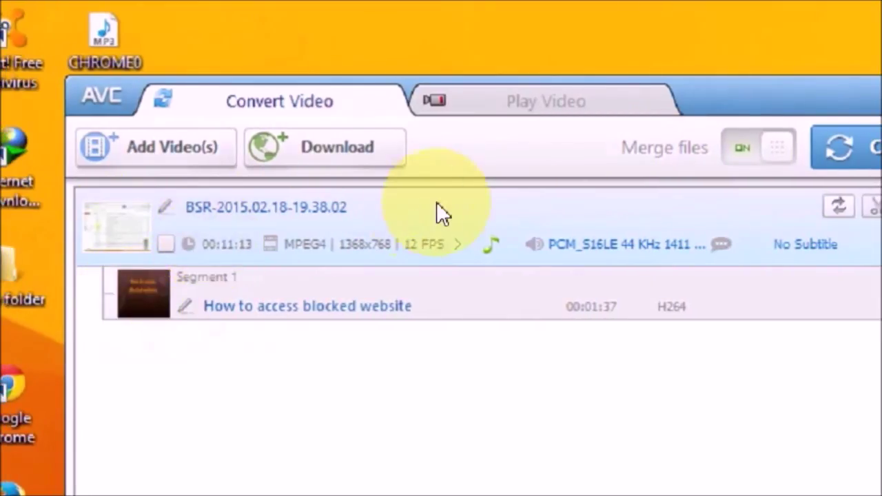
{"action": "left_click", "coordinate": [748, 159]}
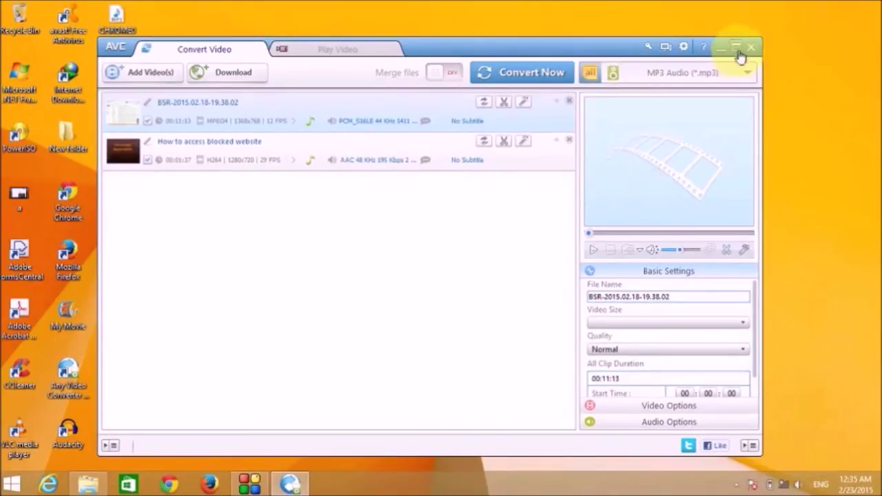
Maximize the converter window so both queued videos fill the screen
{"action": "left_click", "coordinate": [737, 48]}
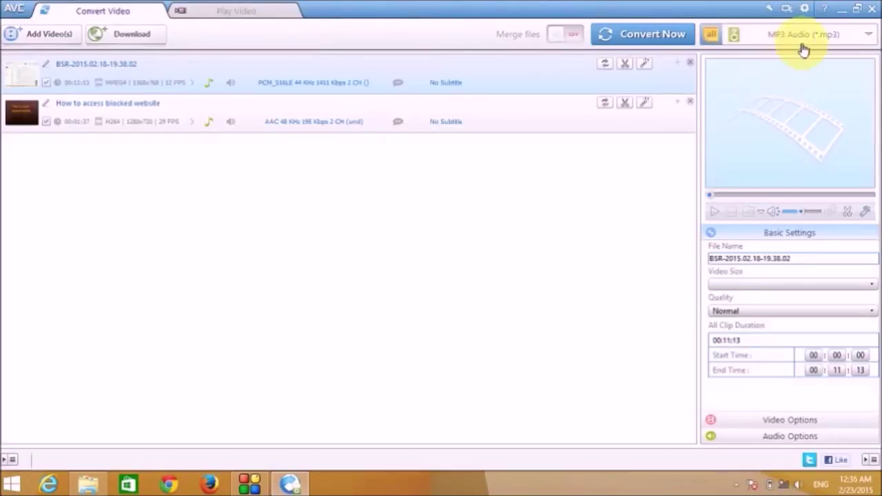